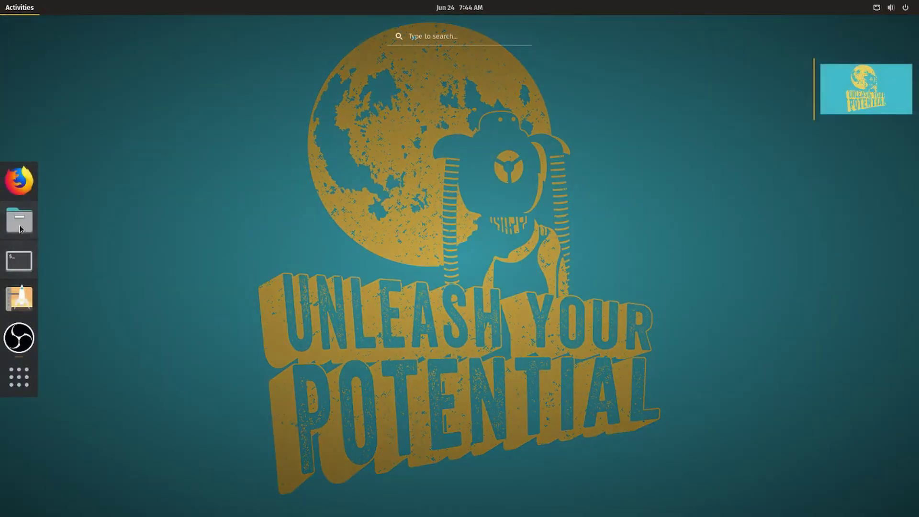
Browse to the DATA drive via Other Locations and find New Folder greyed out in its context menu
{"action": "left_click", "coordinate": [18, 220]}
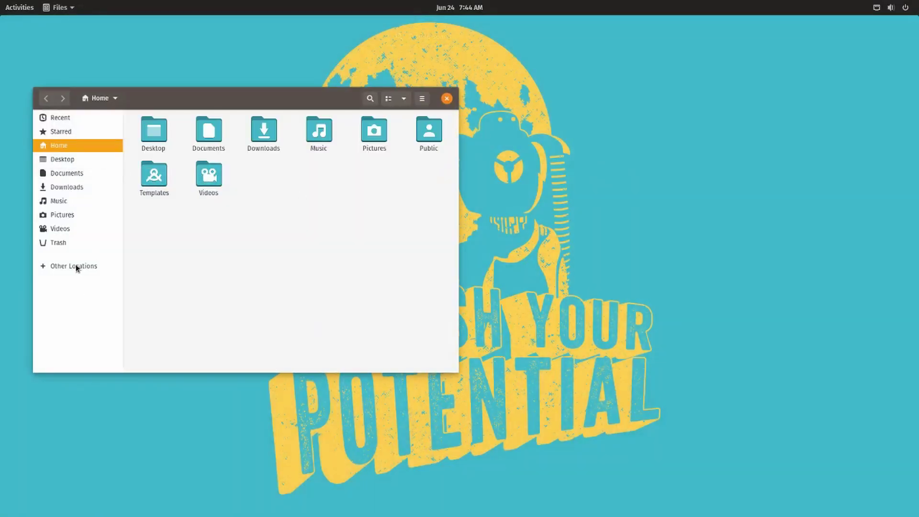
{"action": "left_click", "coordinate": [74, 266]}
{"action": "left_click", "coordinate": [205, 242]}
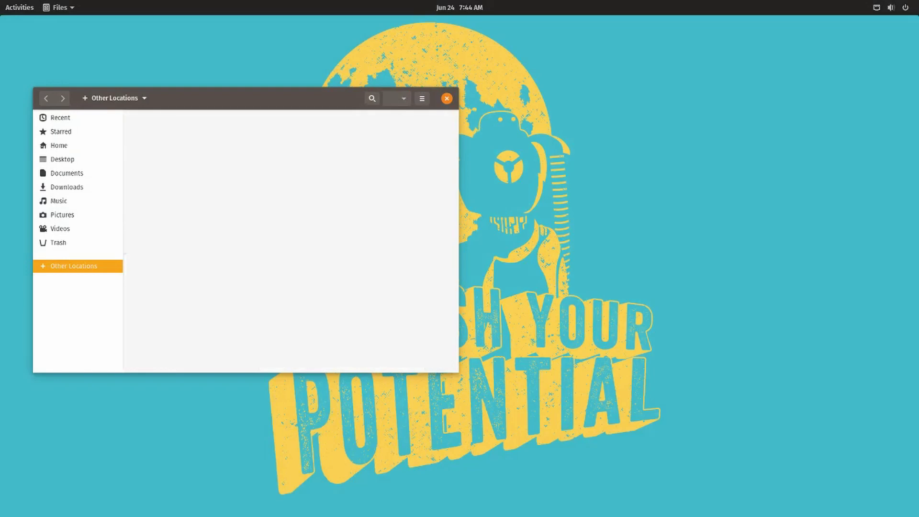
{"action": "right_click", "coordinate": [402, 316]}
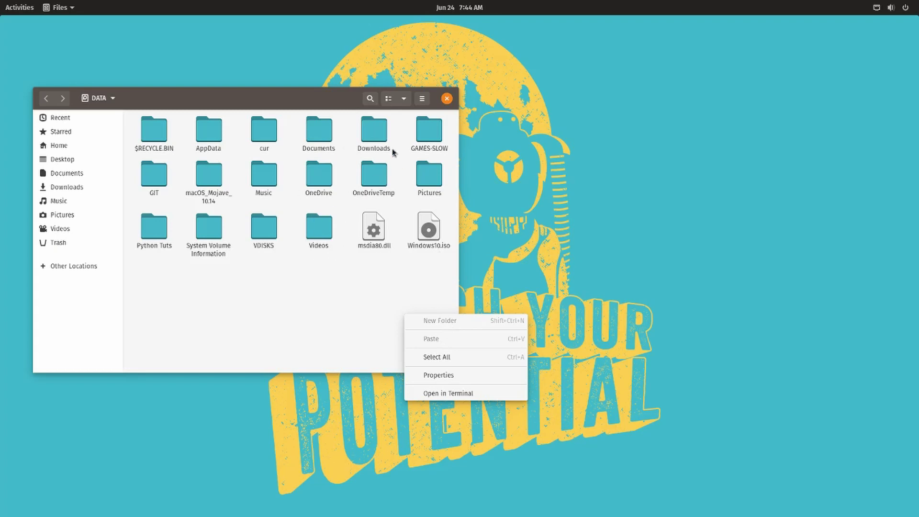
{"action": "left_click", "coordinate": [361, 313]}
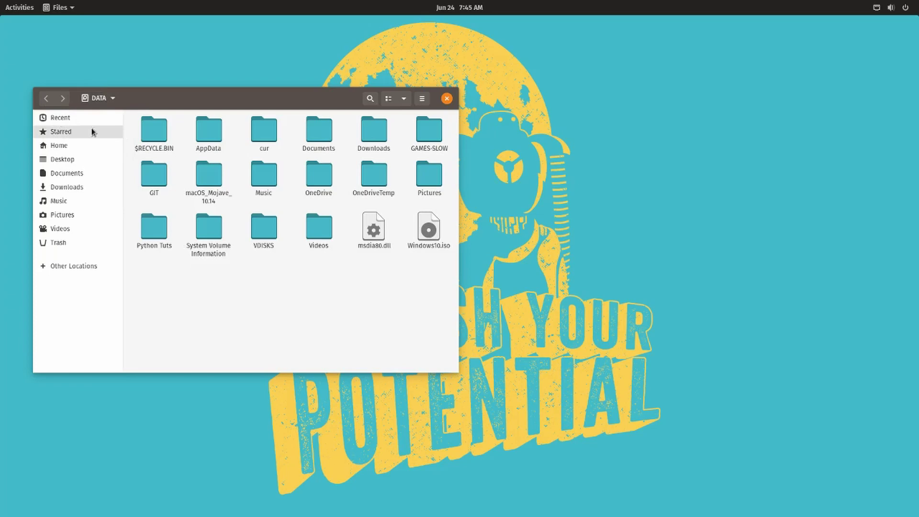
Bring up the DATA drive's Properties and hand it off to the Disks utility
{"action": "right_click", "coordinate": [255, 294]}
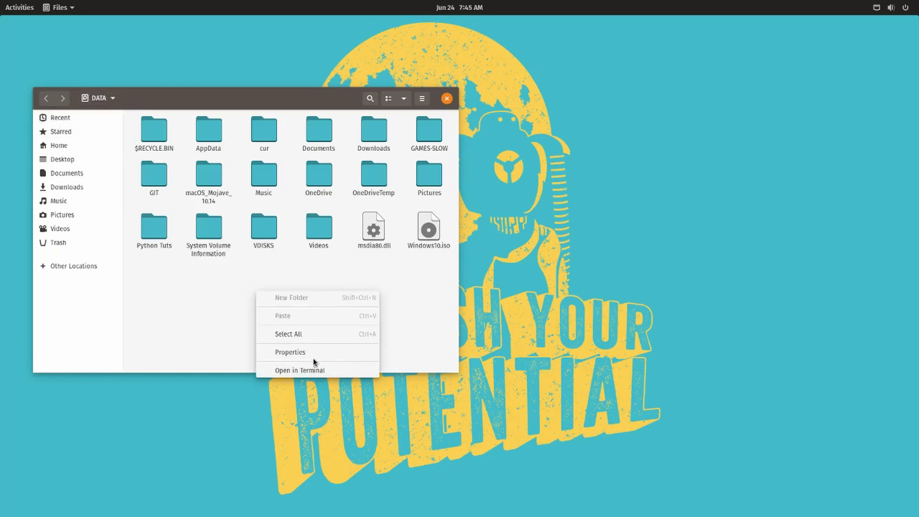
{"action": "left_click", "coordinate": [314, 352]}
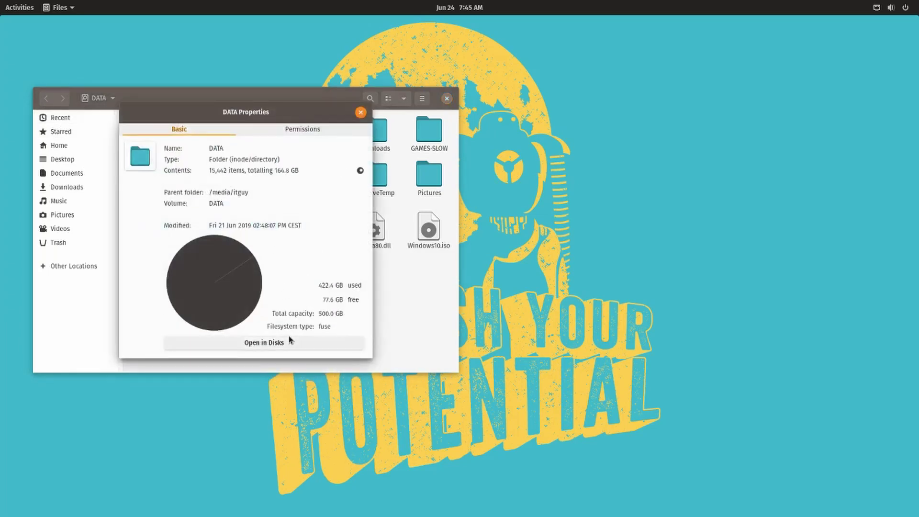
{"action": "left_click", "coordinate": [291, 339]}
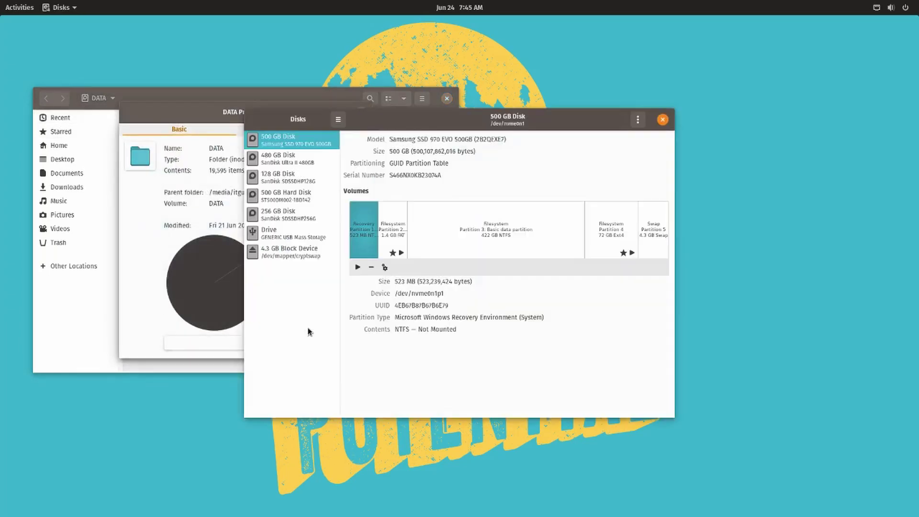
Select the 500 GB hard disk and its DATA partition to see it as mounted NTFS
{"action": "left_click", "coordinate": [494, 230]}
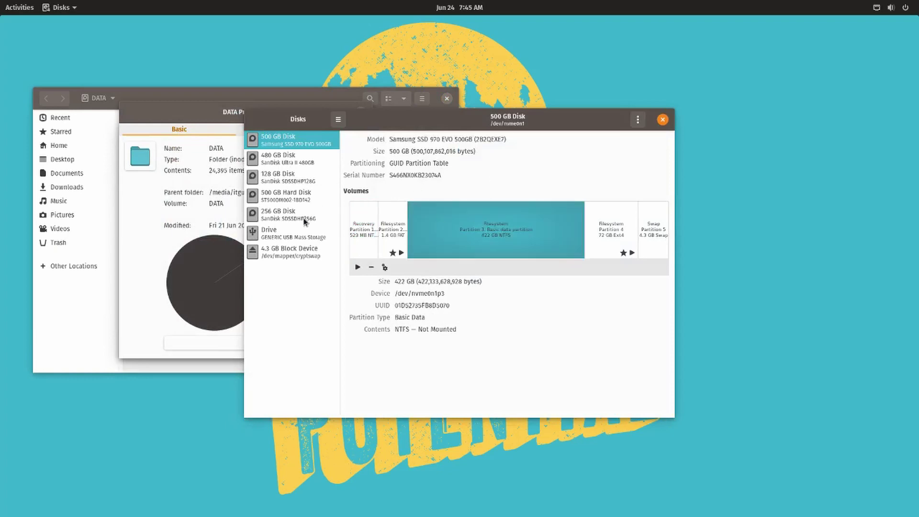
{"action": "left_click", "coordinate": [299, 198]}
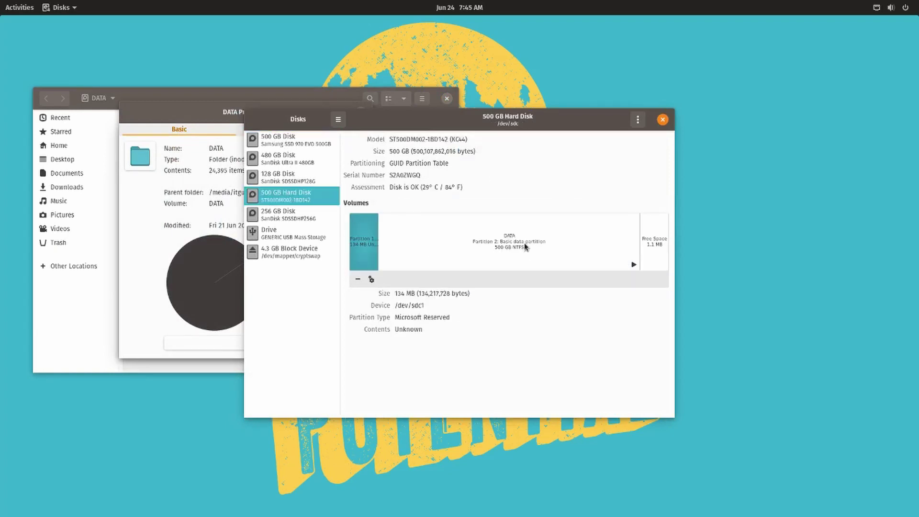
{"action": "left_click", "coordinate": [521, 245]}
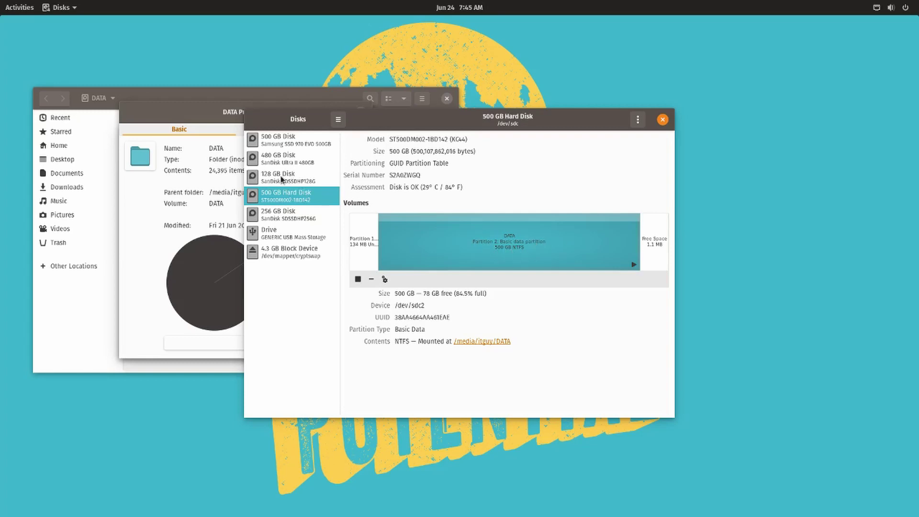
Close Disks and Properties, check the GAMES-D drive's context menu likewise, then quit Files
{"action": "left_click", "coordinate": [662, 119]}
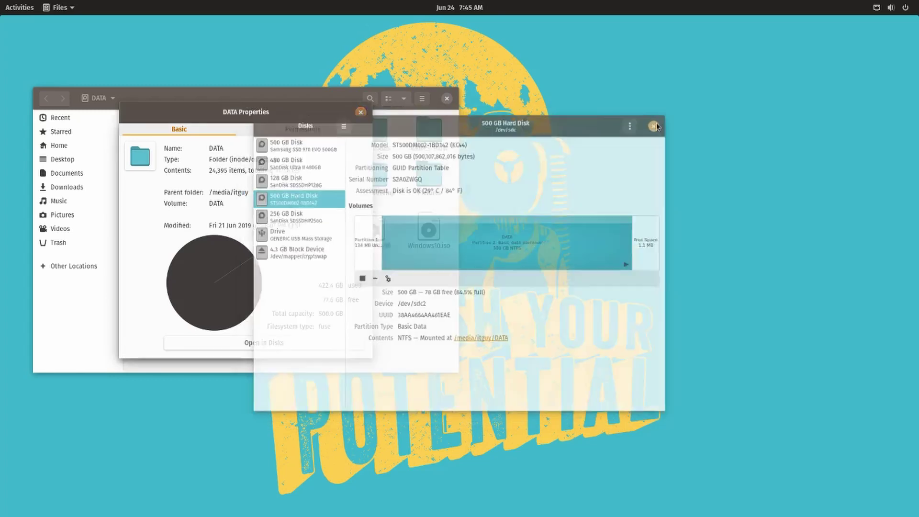
{"action": "left_click", "coordinate": [360, 113]}
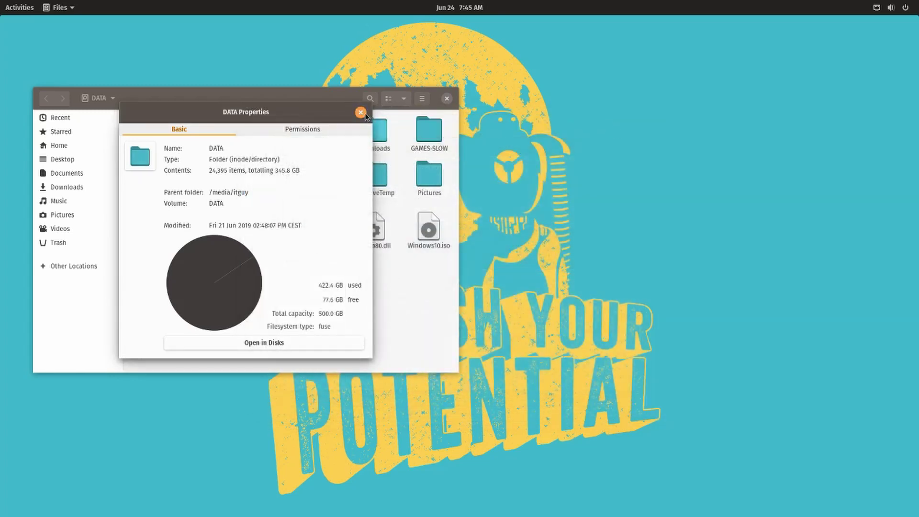
{"action": "left_click", "coordinate": [74, 265]}
{"action": "left_click", "coordinate": [179, 195]}
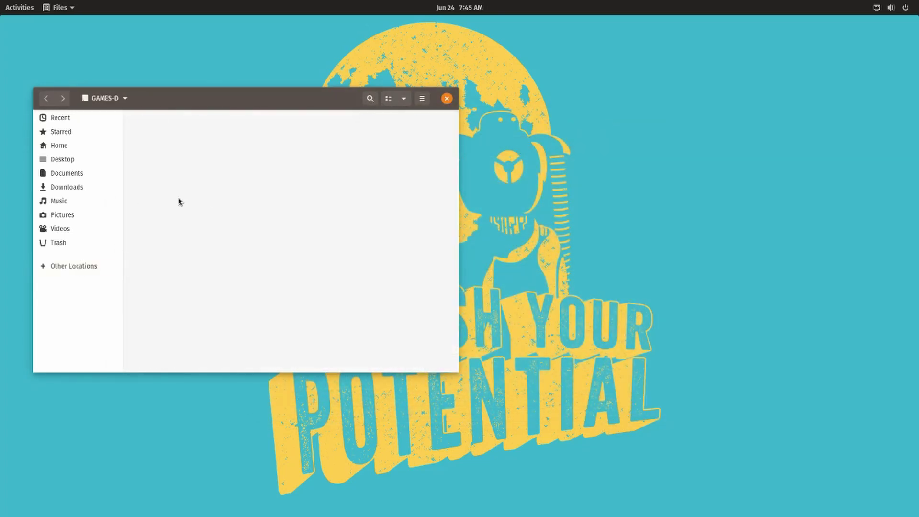
{"action": "right_click", "coordinate": [270, 220]}
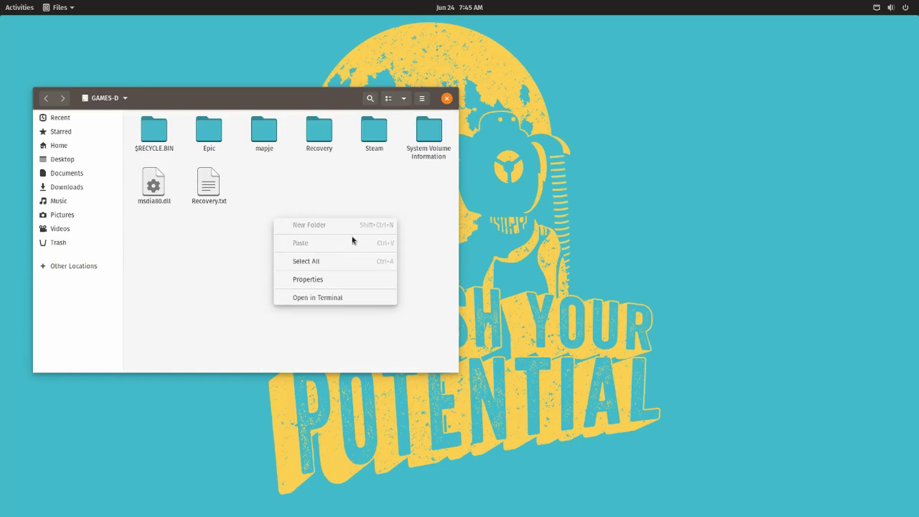
{"action": "left_click", "coordinate": [328, 208]}
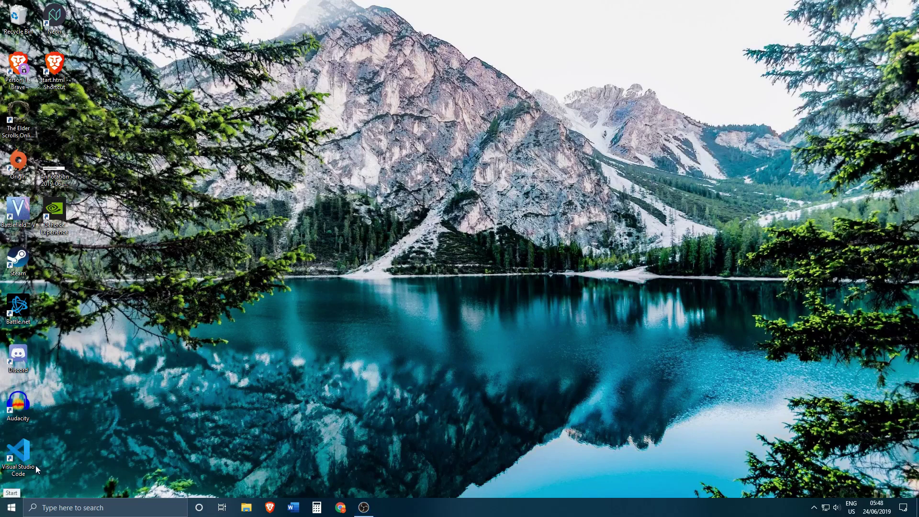
Reach Power Options through Windows Settings' Power & sleep page and Additional power settings
{"action": "left_click", "coordinate": [12, 507]}
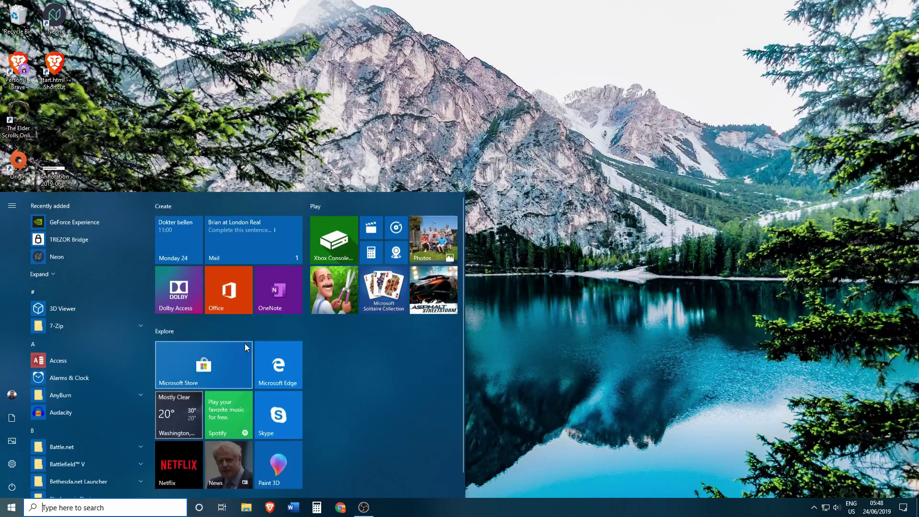
{"action": "left_click", "coordinate": [12, 463]}
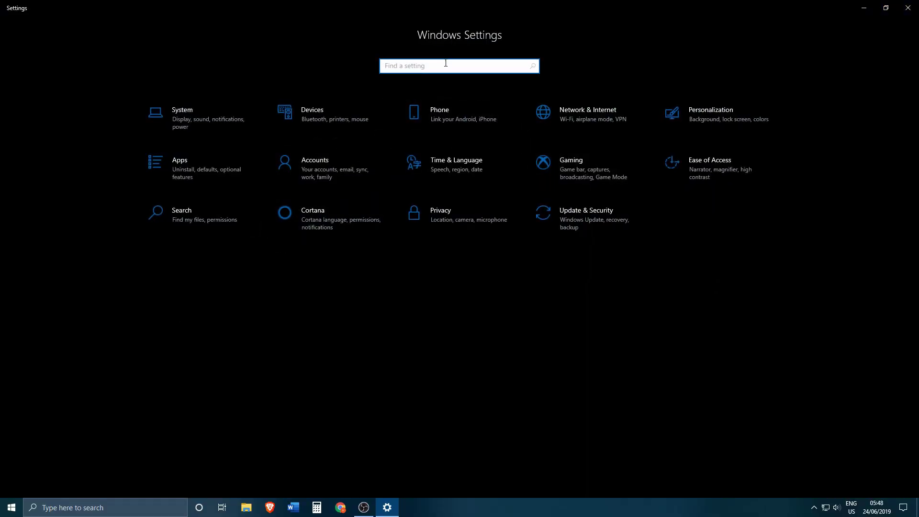
{"action": "type", "text": "p"}
{"action": "type", "text": "ower"}
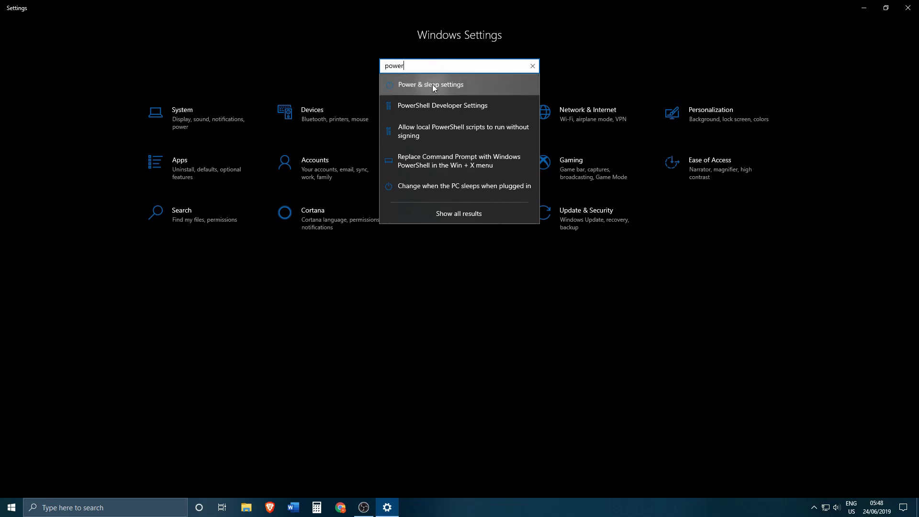
{"action": "left_click", "coordinate": [432, 84]}
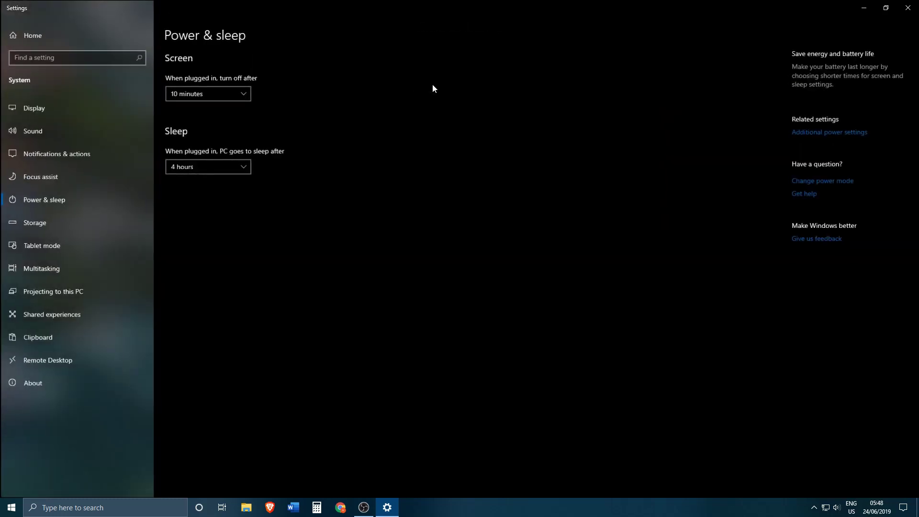
{"action": "left_click", "coordinate": [833, 134]}
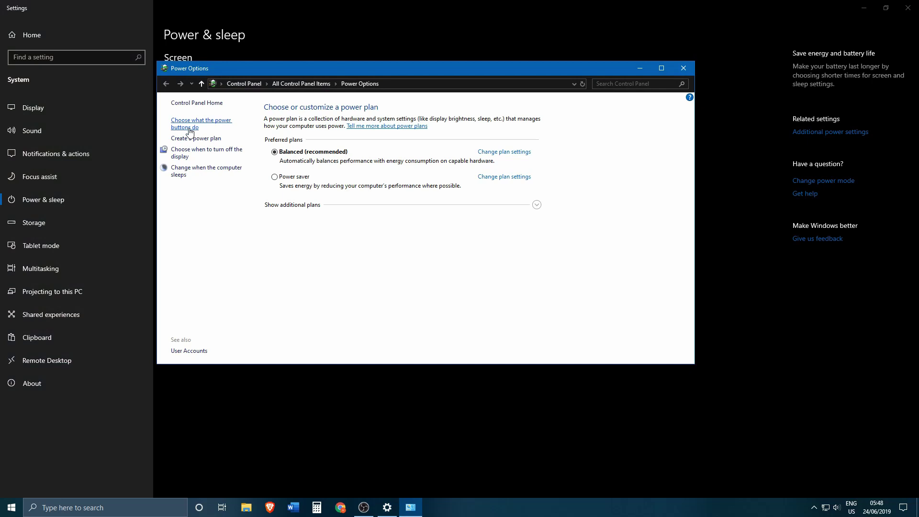
Uncheck Turn on fast startup in the shutdown settings, save the change and close Power Options
{"action": "left_click", "coordinate": [193, 128]}
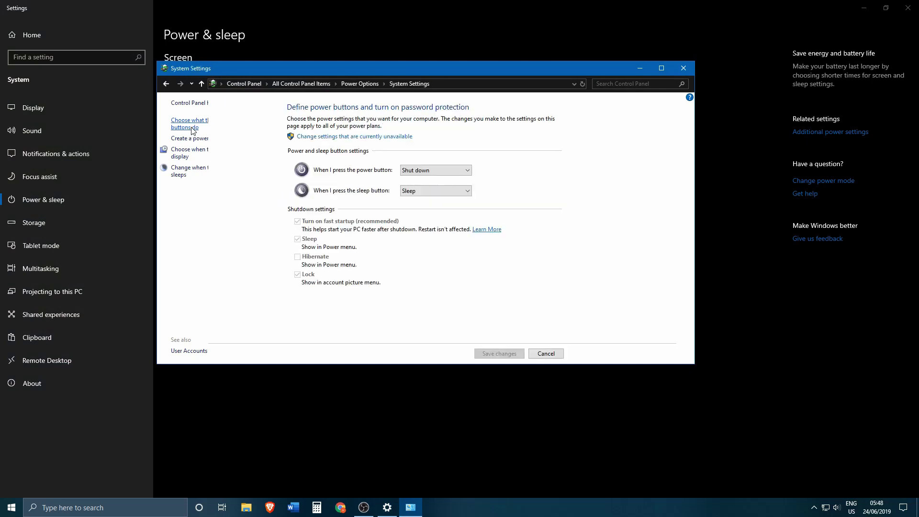
{"action": "left_click", "coordinate": [354, 138]}
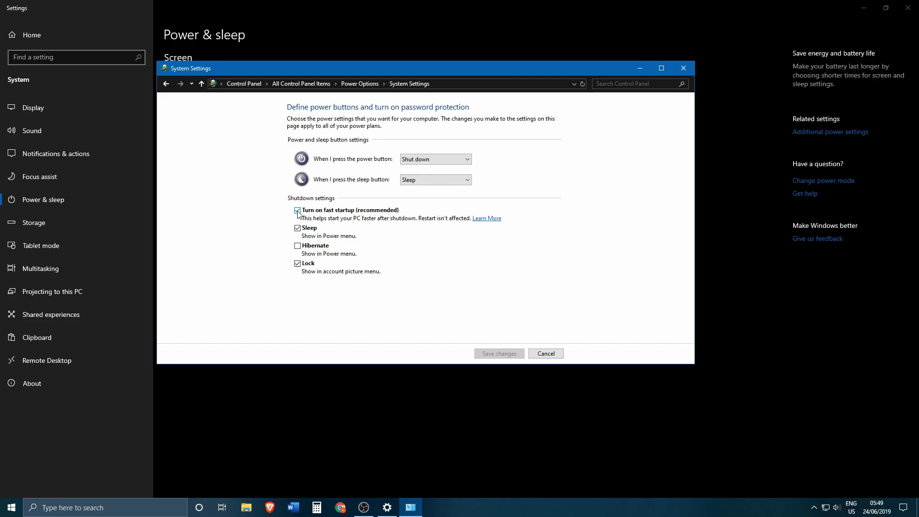
{"action": "left_click", "coordinate": [298, 211]}
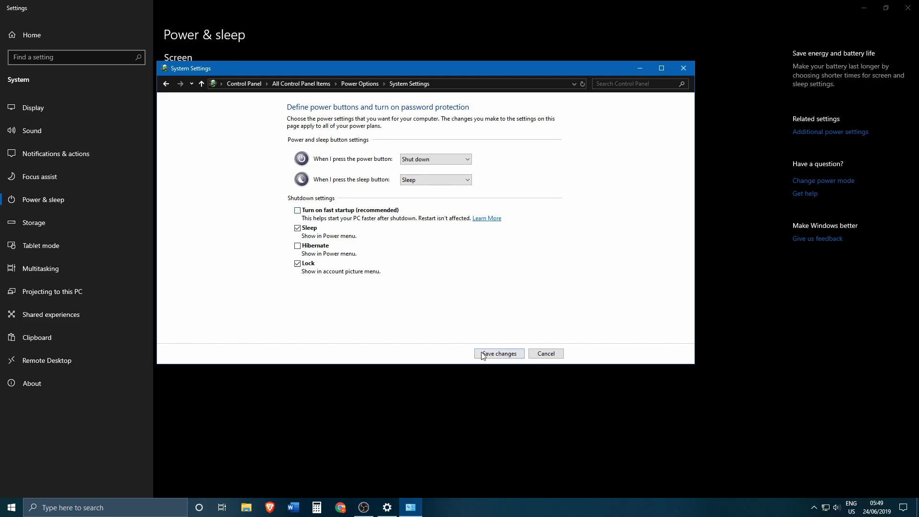
{"action": "left_click", "coordinate": [488, 355]}
{"action": "left_click", "coordinate": [690, 73]}
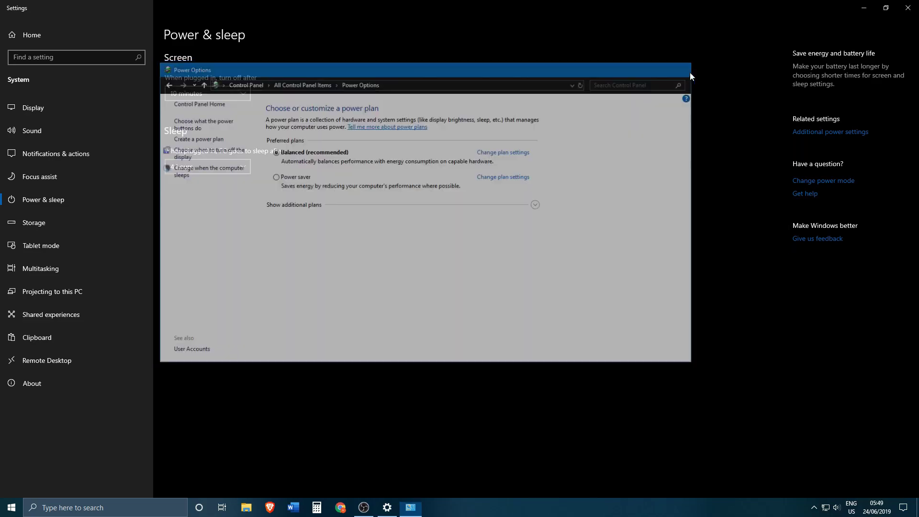
Close Windows Settings before rebooting into Pop!_OS
{"action": "left_click", "coordinate": [908, 8]}
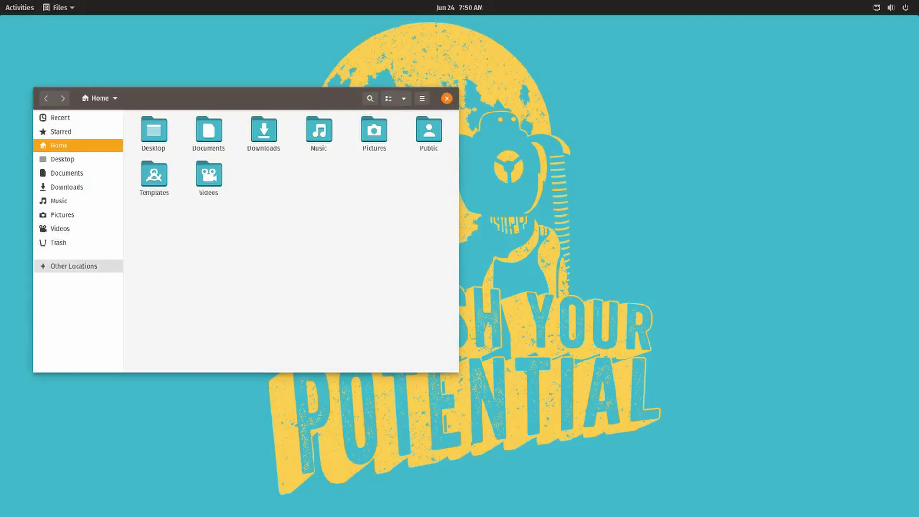
Create a folder named TEST on the DATA drive now that New Folder is available
{"action": "left_click", "coordinate": [83, 267]}
{"action": "left_click", "coordinate": [183, 240]}
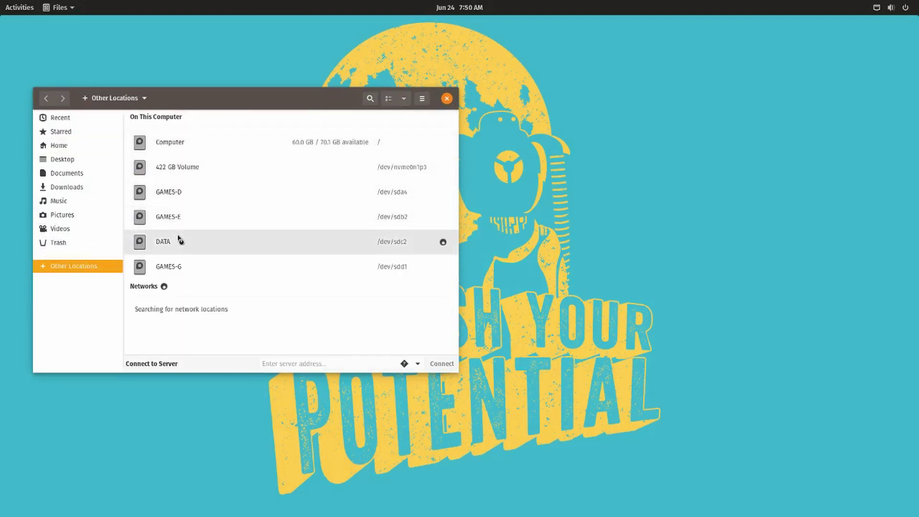
{"action": "right_click", "coordinate": [290, 277]}
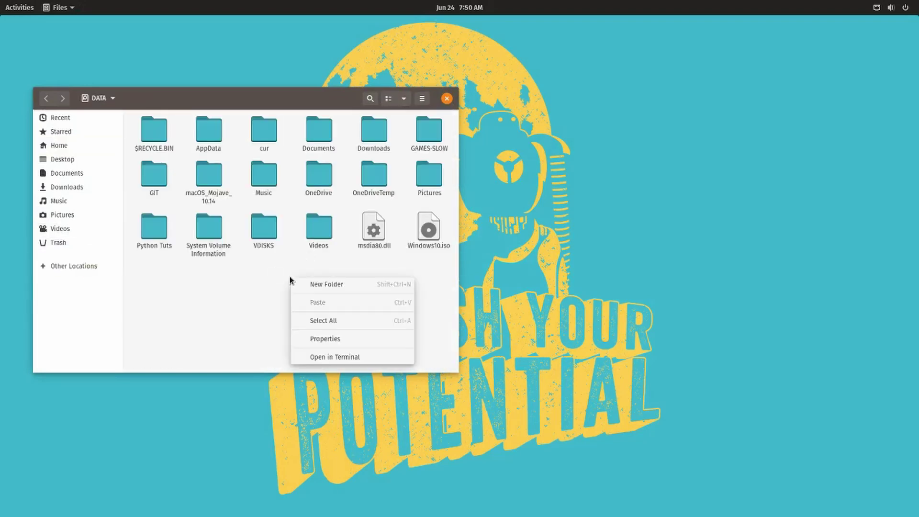
{"action": "left_click", "coordinate": [342, 286]}
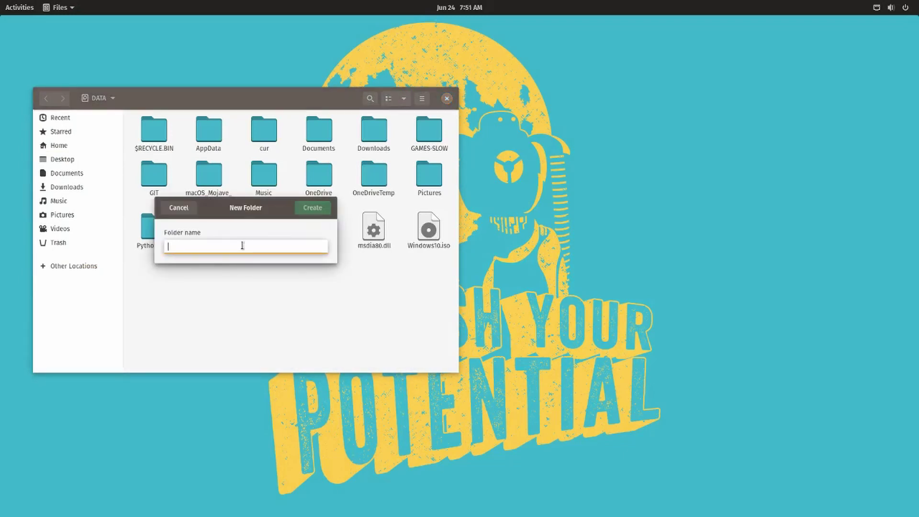
{"action": "type", "text": "TEST"}
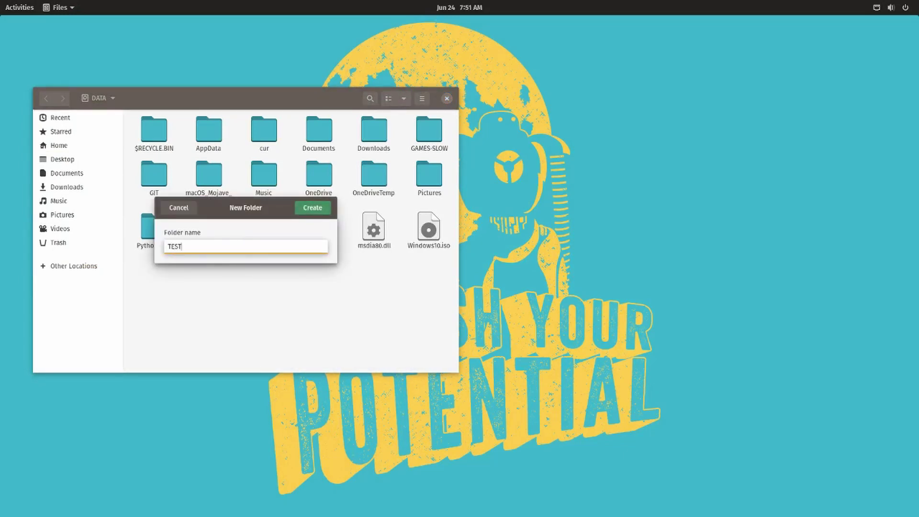
{"action": "key", "text": "Return"}
{"action": "left_click", "coordinate": [299, 321]}
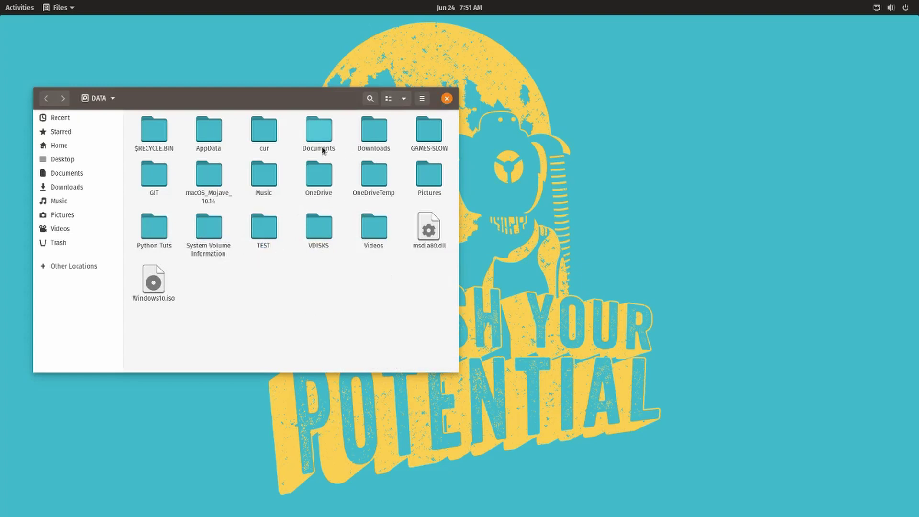
{"action": "left_click_drag", "start_coordinate": [287, 104], "coordinate": [312, 97]}
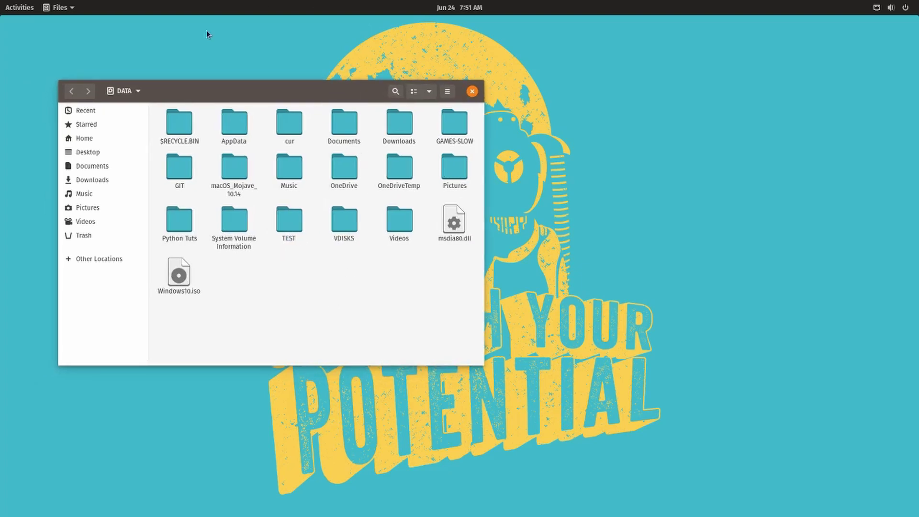